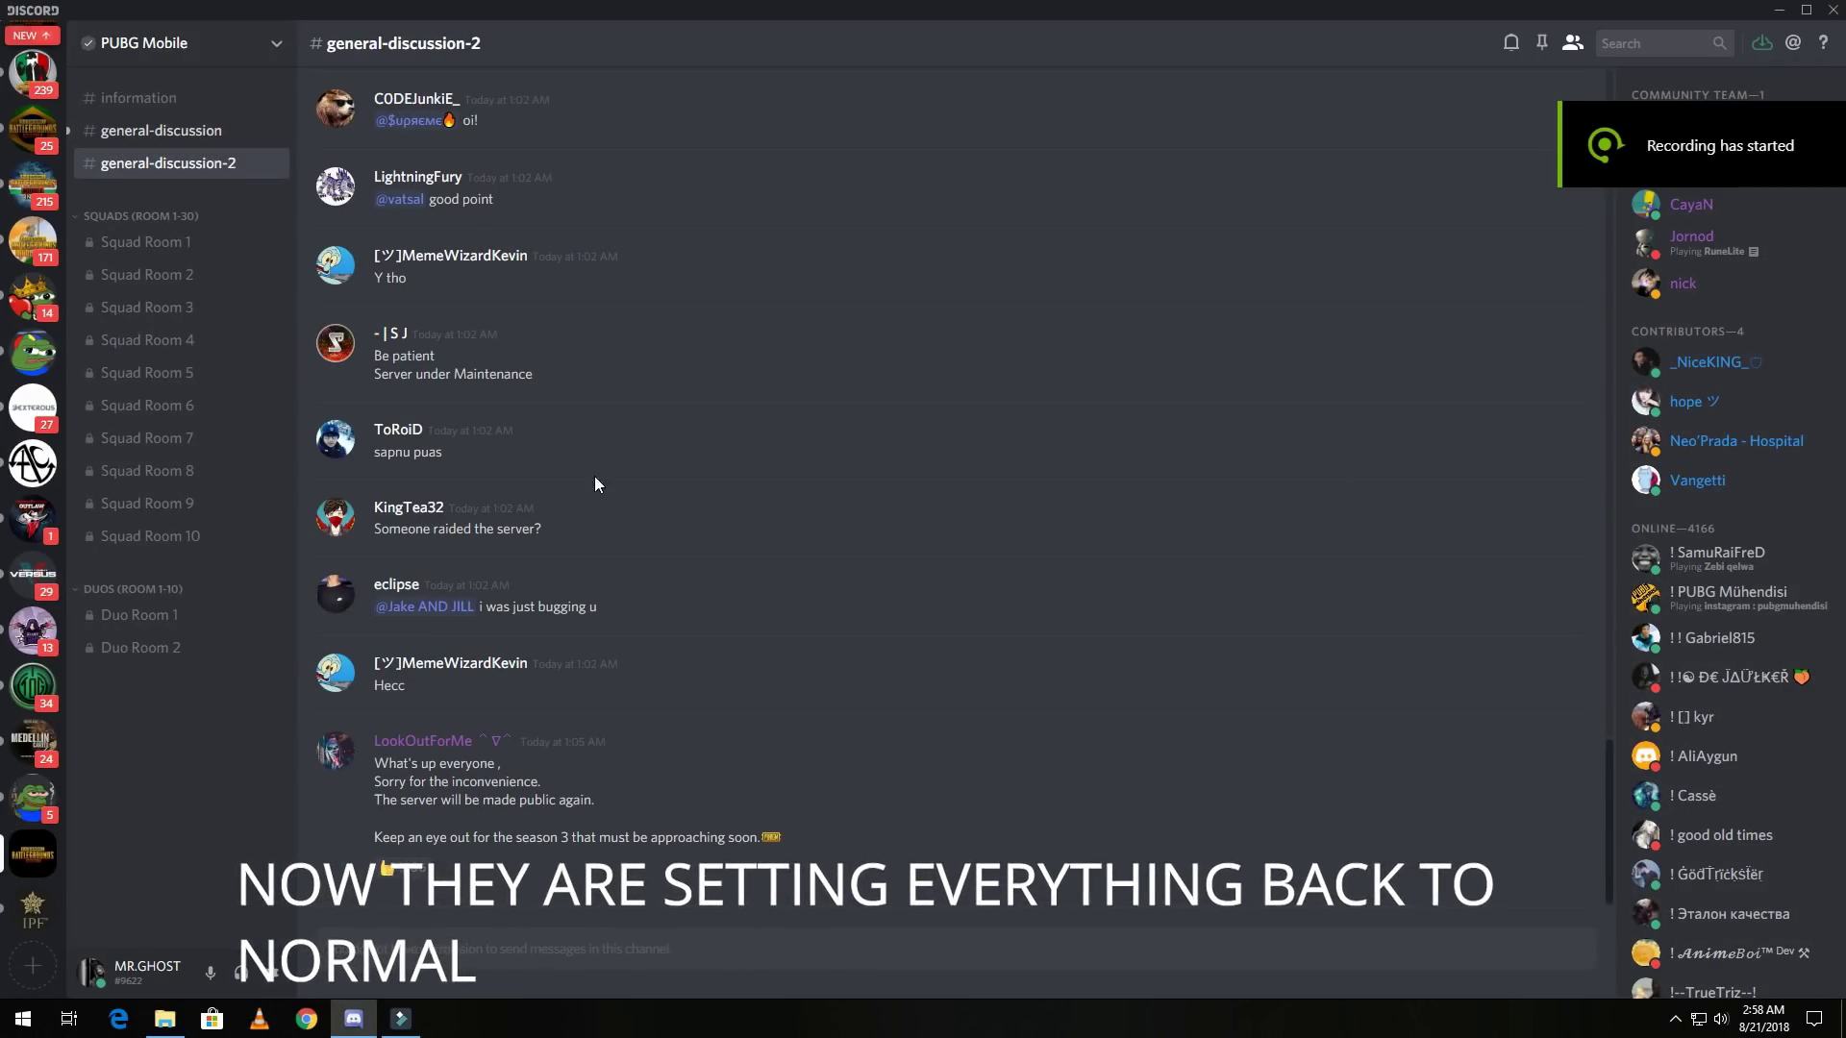
Highlight the staff maintenance notice in #information, then go back to #general-discussion.
left_click(160, 129)
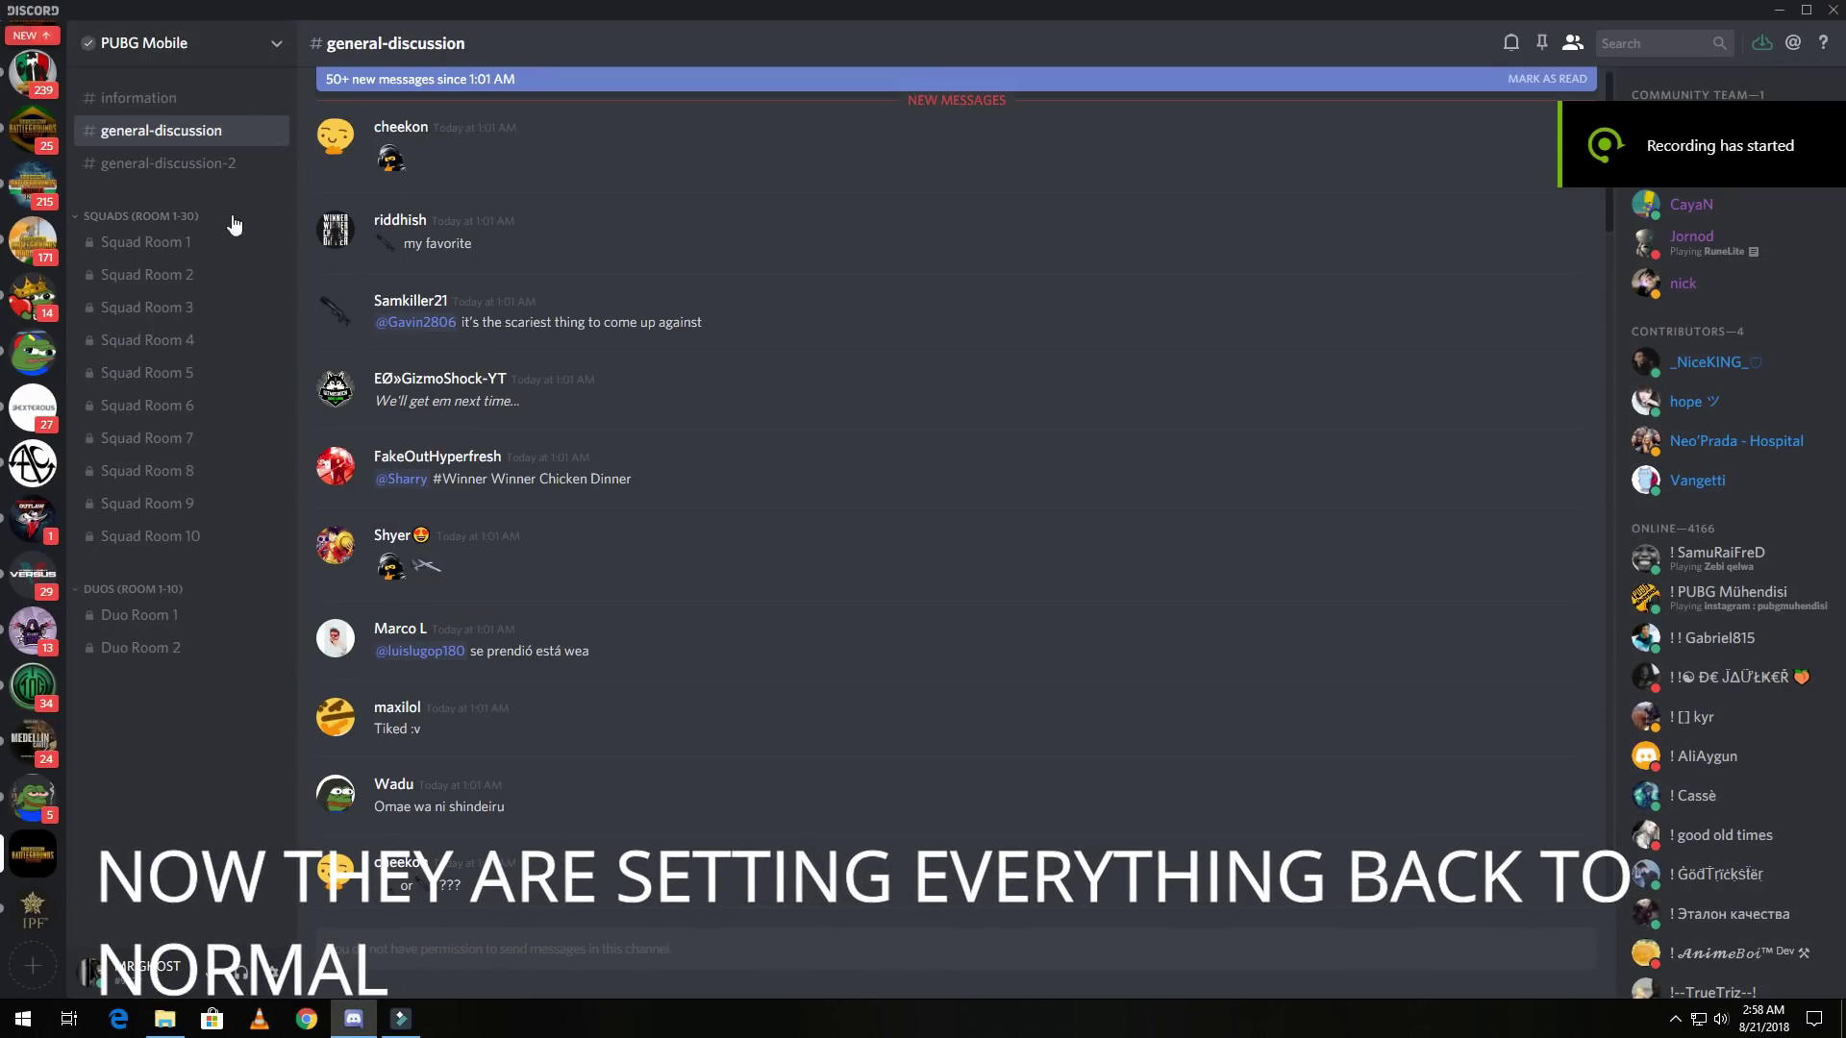
left_click(138, 99)
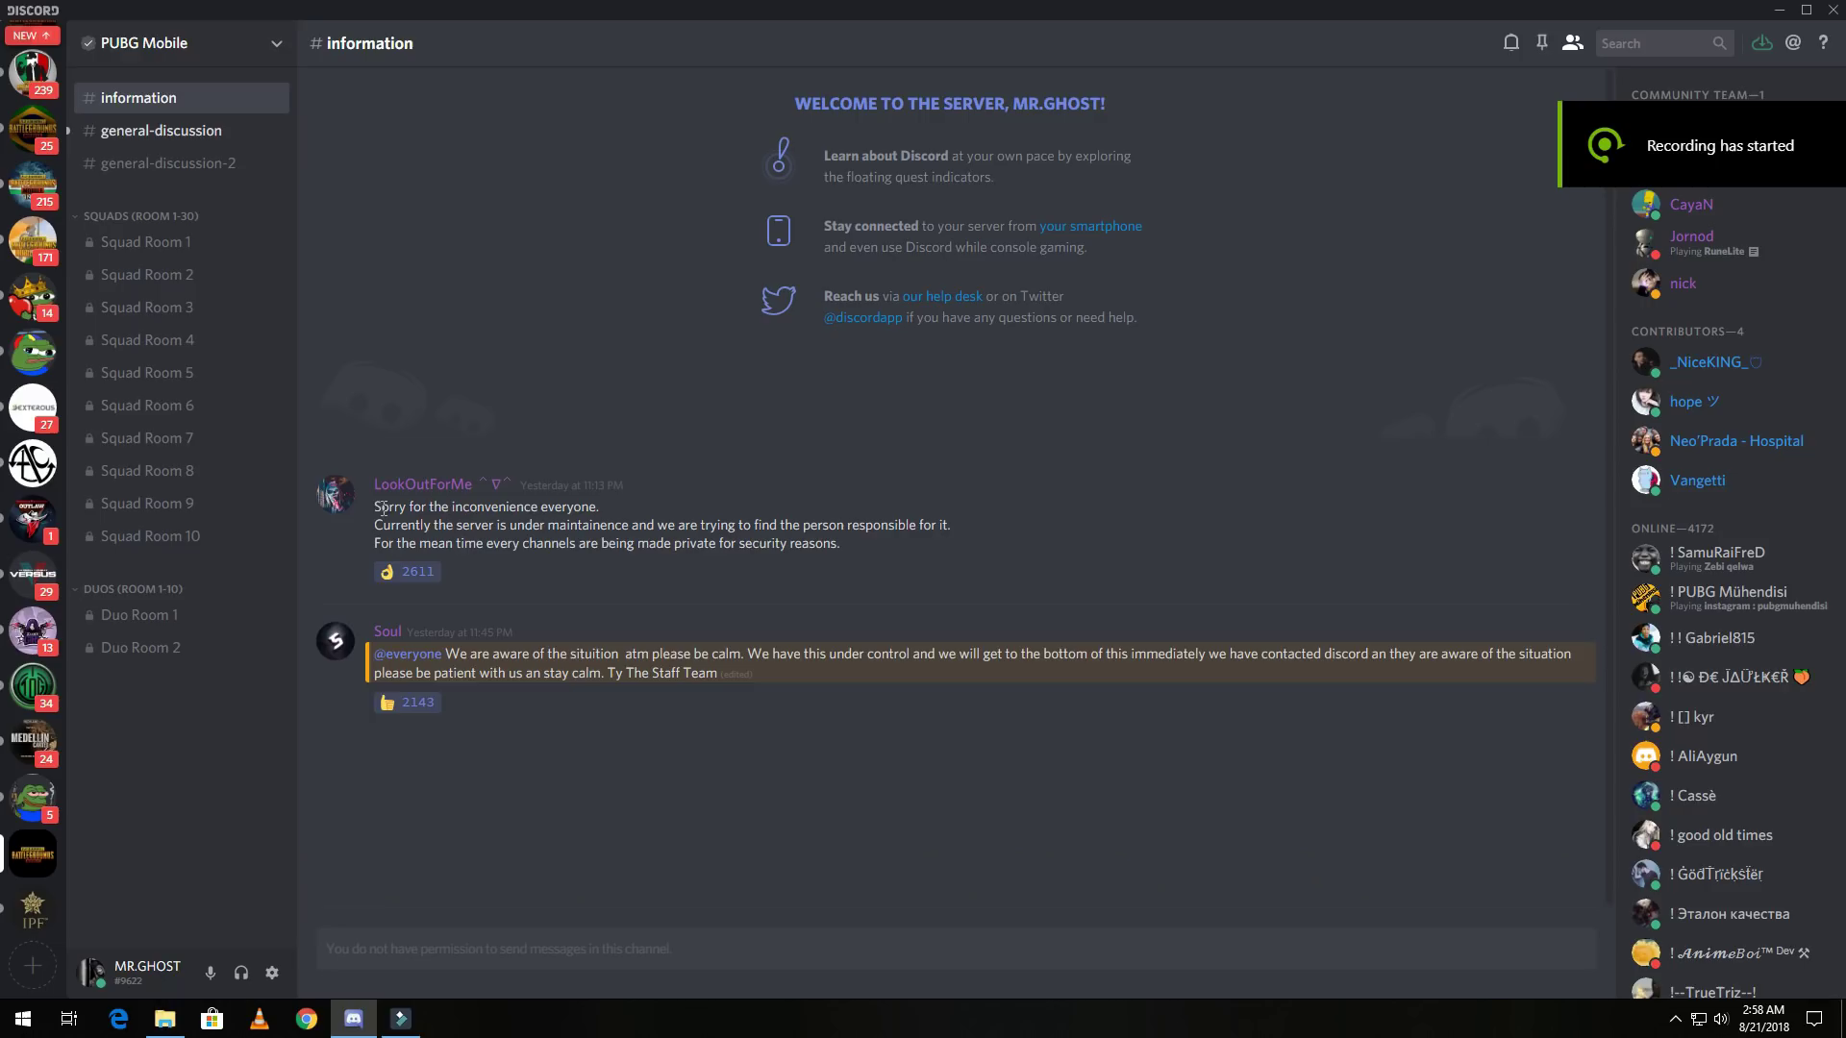
left_click_drag(374, 506, 896, 569)
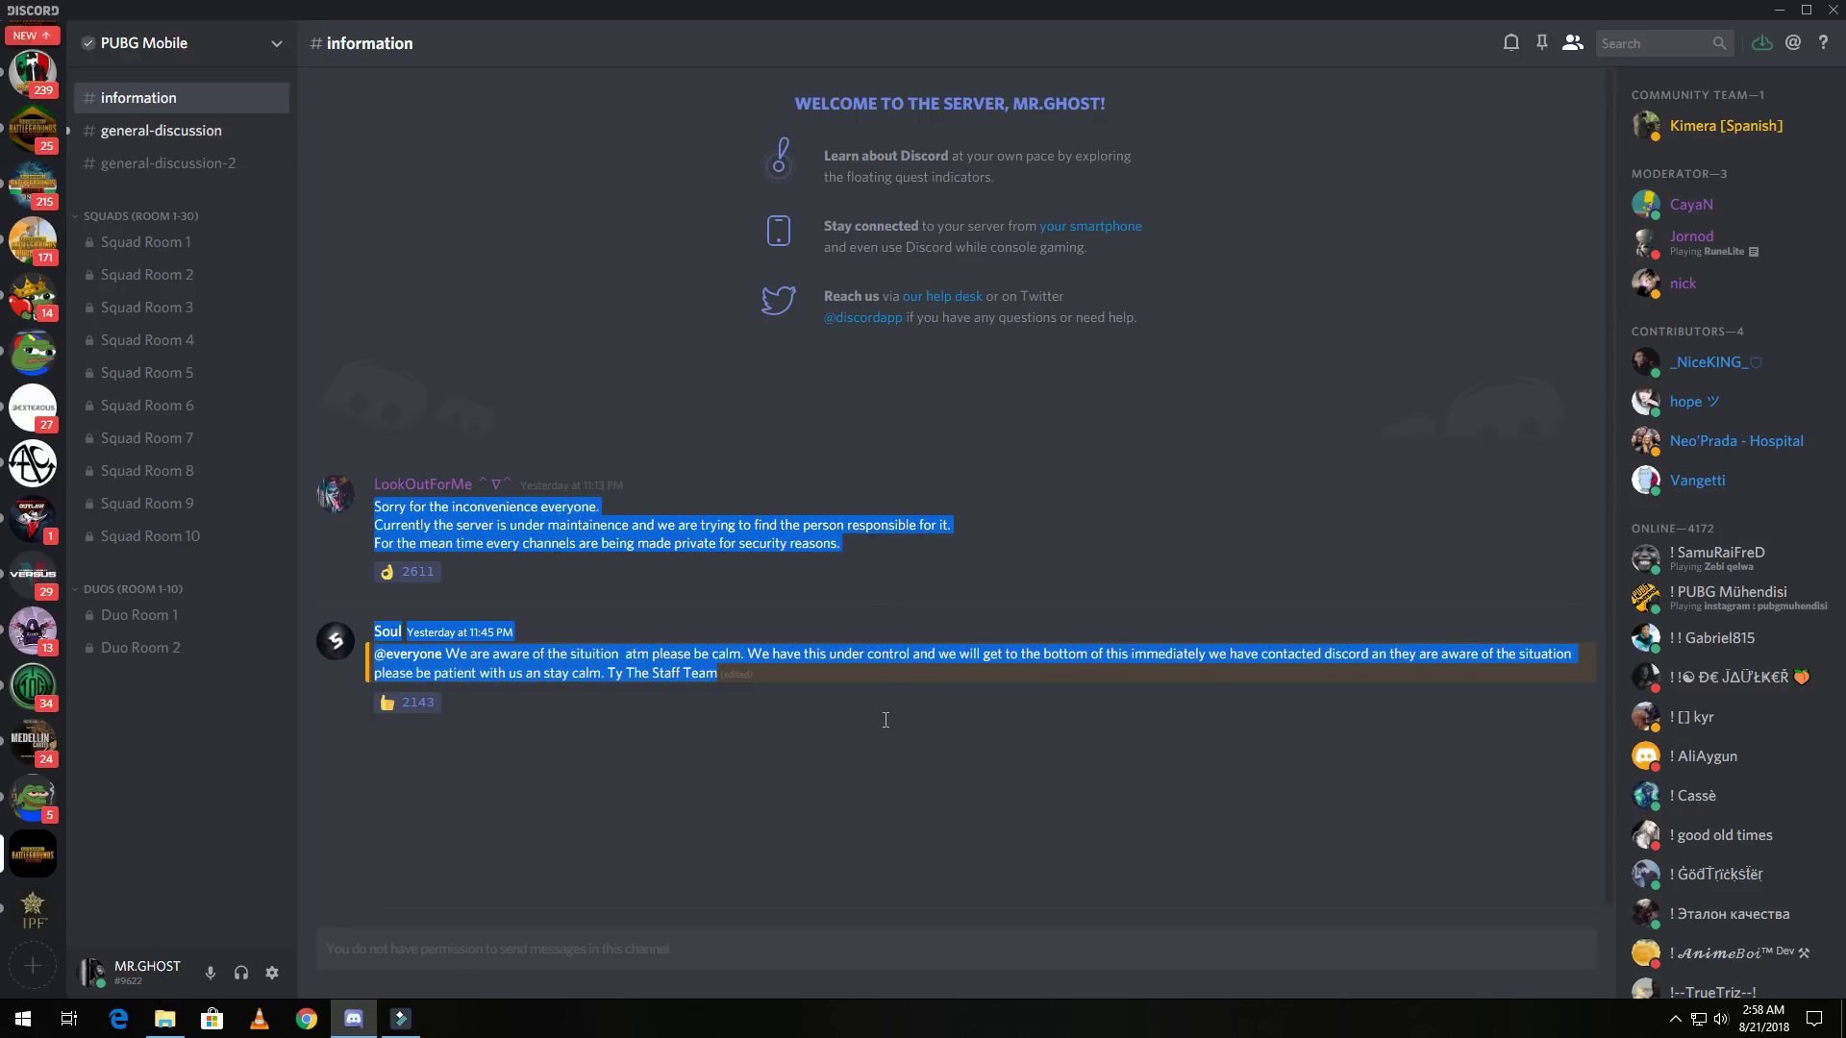
left_click(822, 818)
left_click(161, 129)
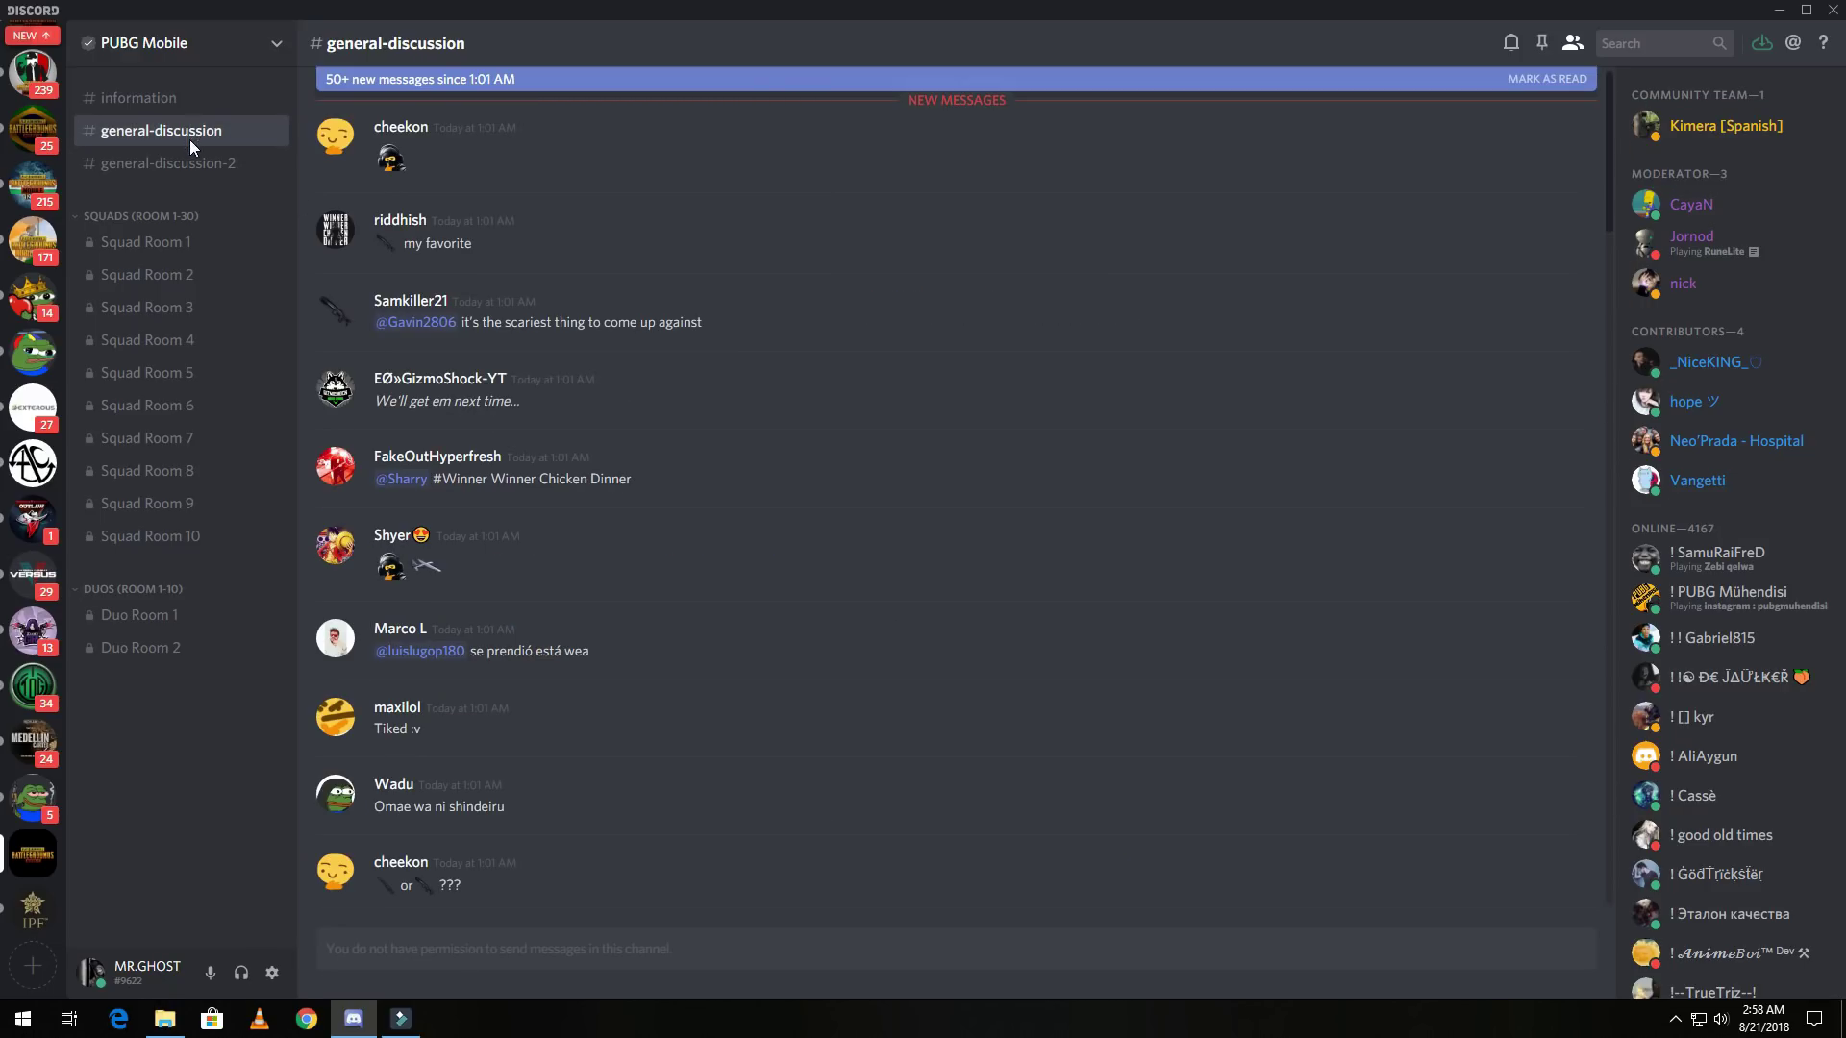